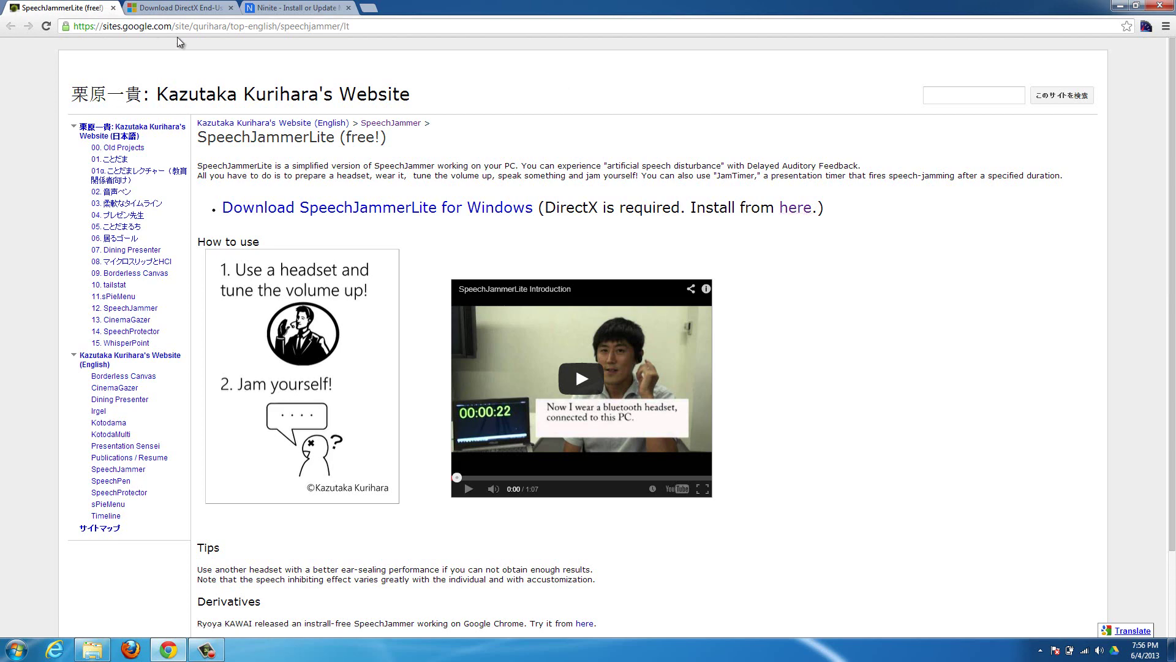
# Download the DirectX End-User Runtimes (June 2010) from the Microsoft Download Center, declining the recommended extras.
pyautogui.click(179, 10)
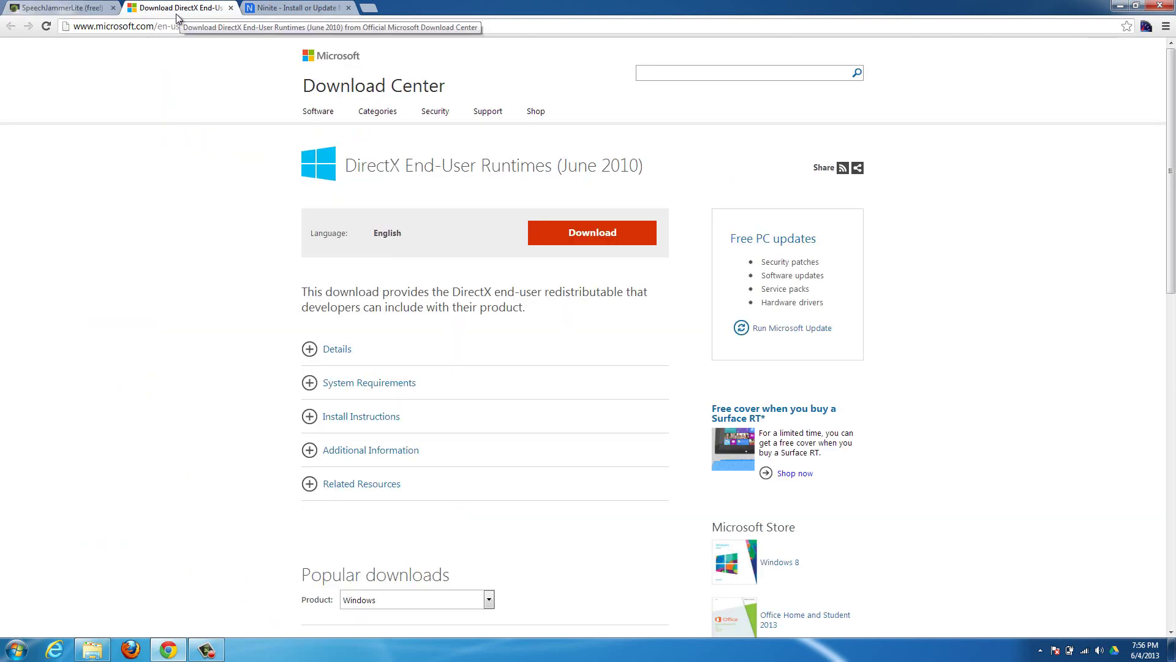
pyautogui.click(579, 240)
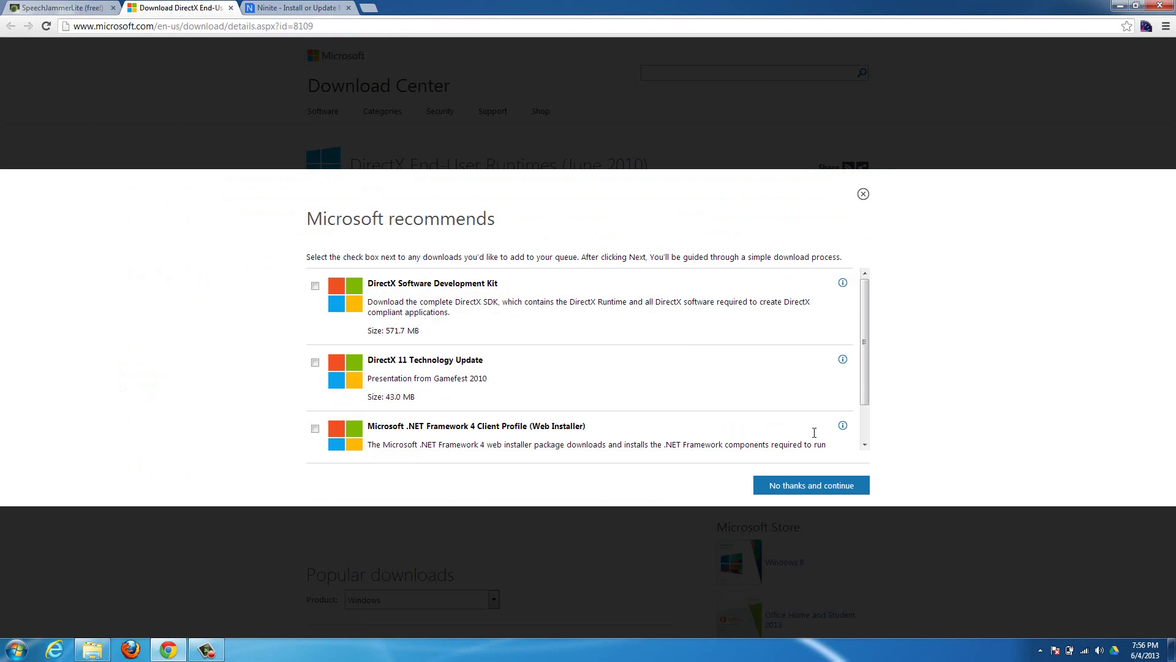
pyautogui.click(809, 486)
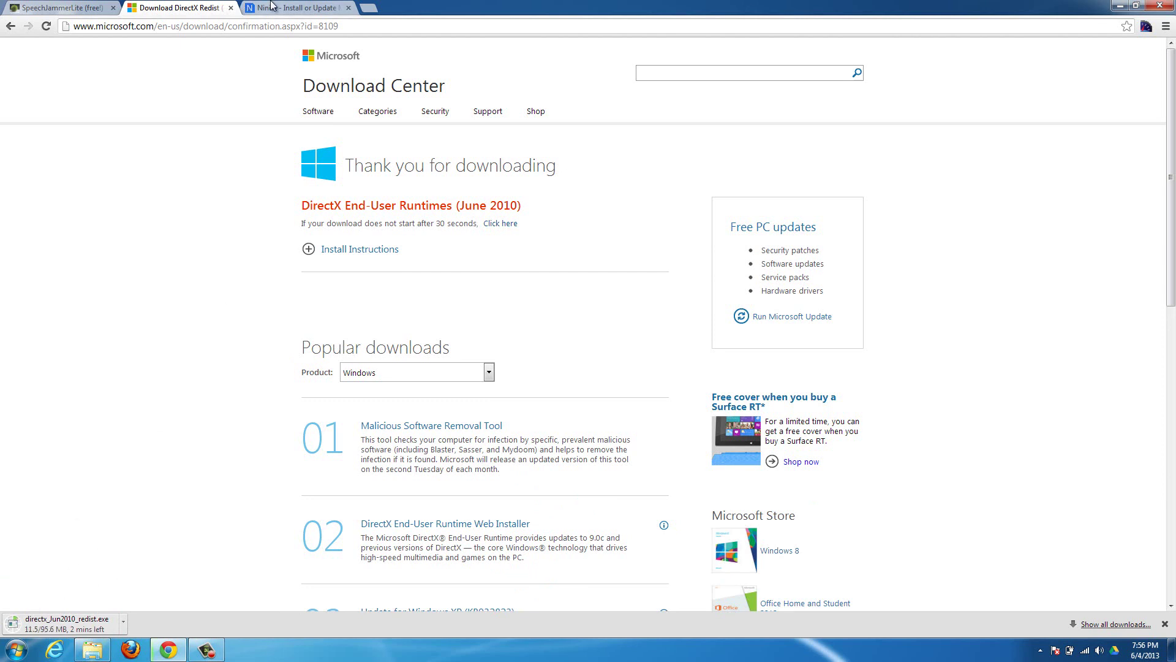
# Select only the .NET runtime on the Ninite site and download its installer.
pyautogui.click(80, 11)
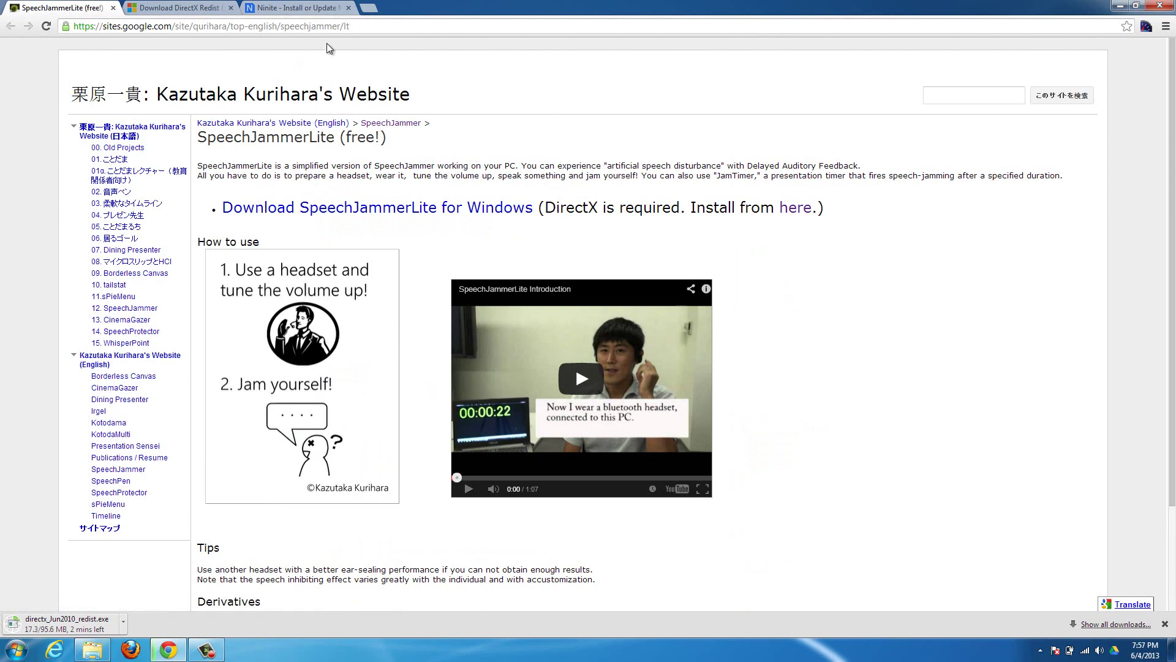
pyautogui.click(287, 6)
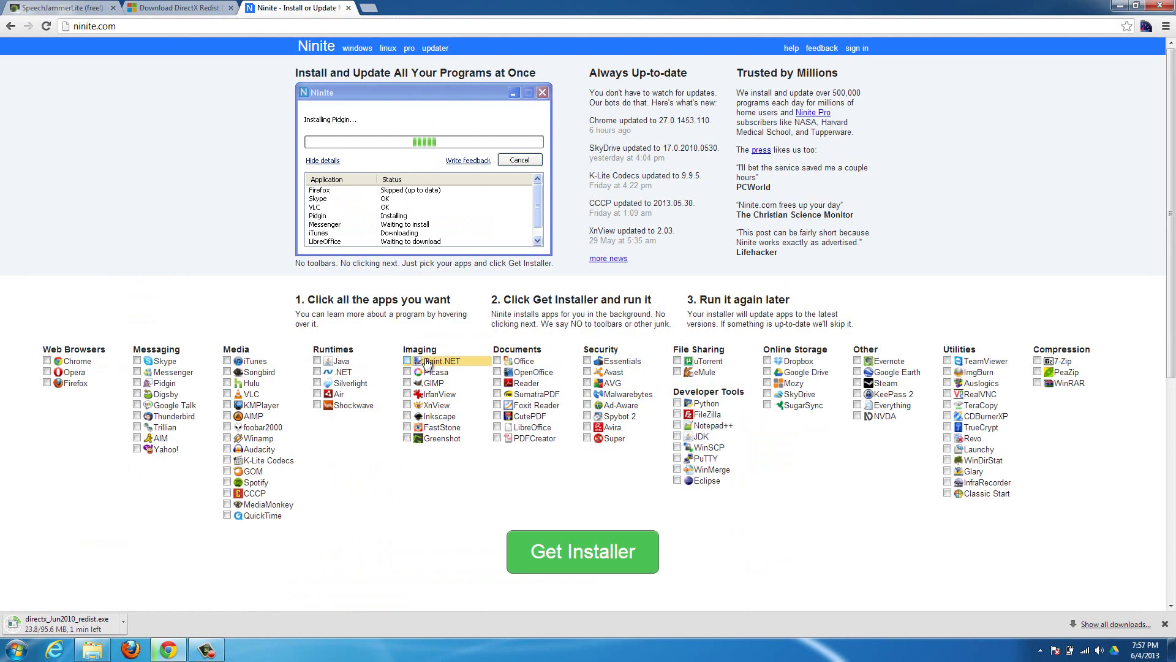
pyautogui.click(317, 375)
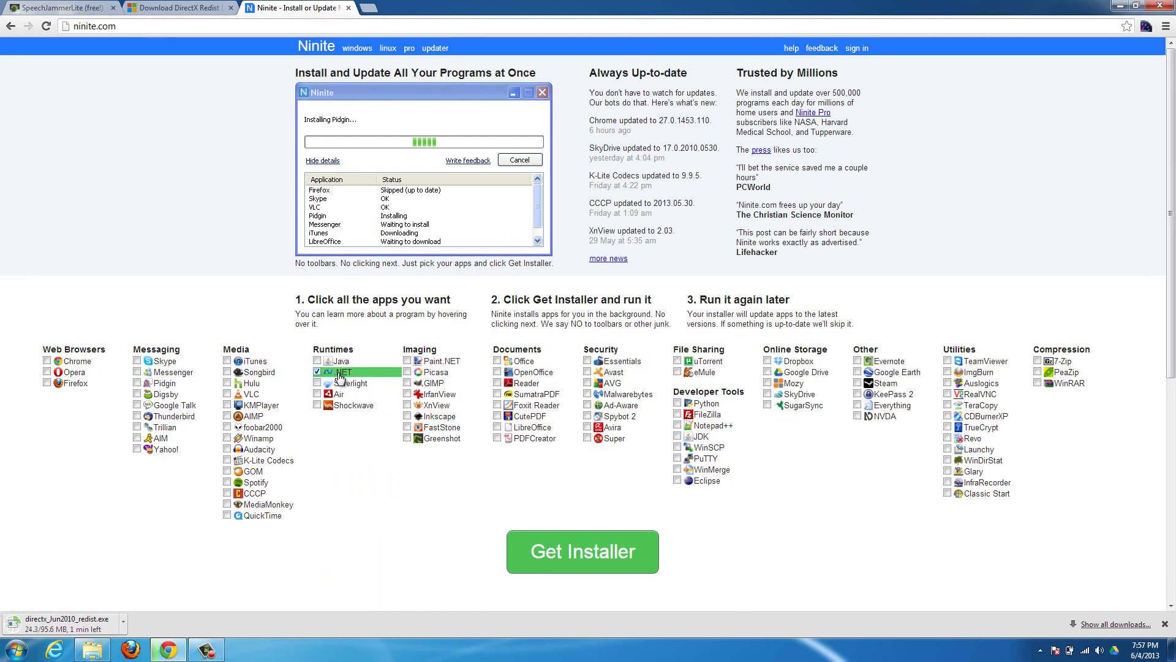
pyautogui.click(586, 538)
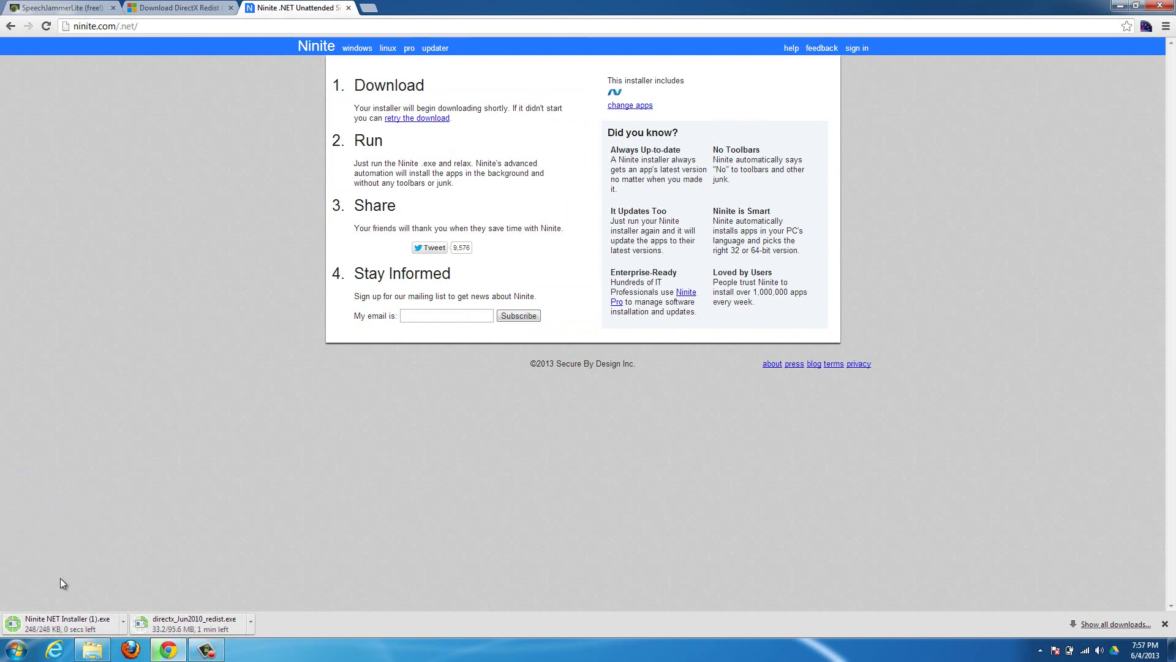
# Download SpeechJammerLite for Windows from the SpeechJammerLite page.
pyautogui.moveTo(62, 624); pyautogui.dragTo(171, 503)
pyautogui.click(78, 6)
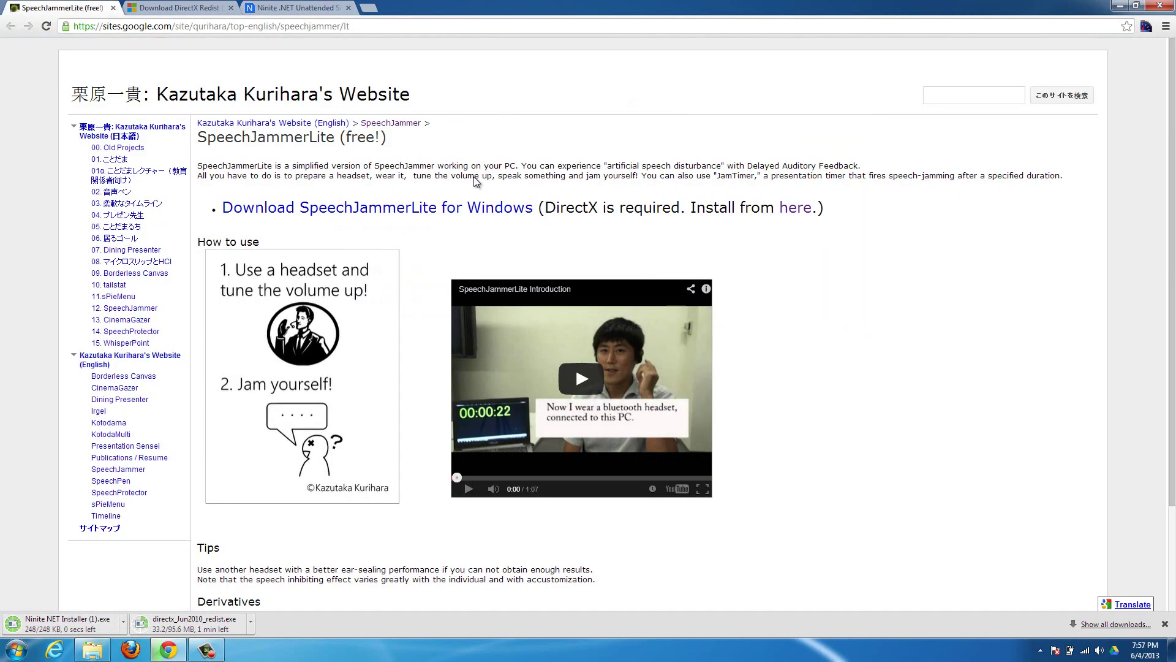
pyautogui.click(408, 213)
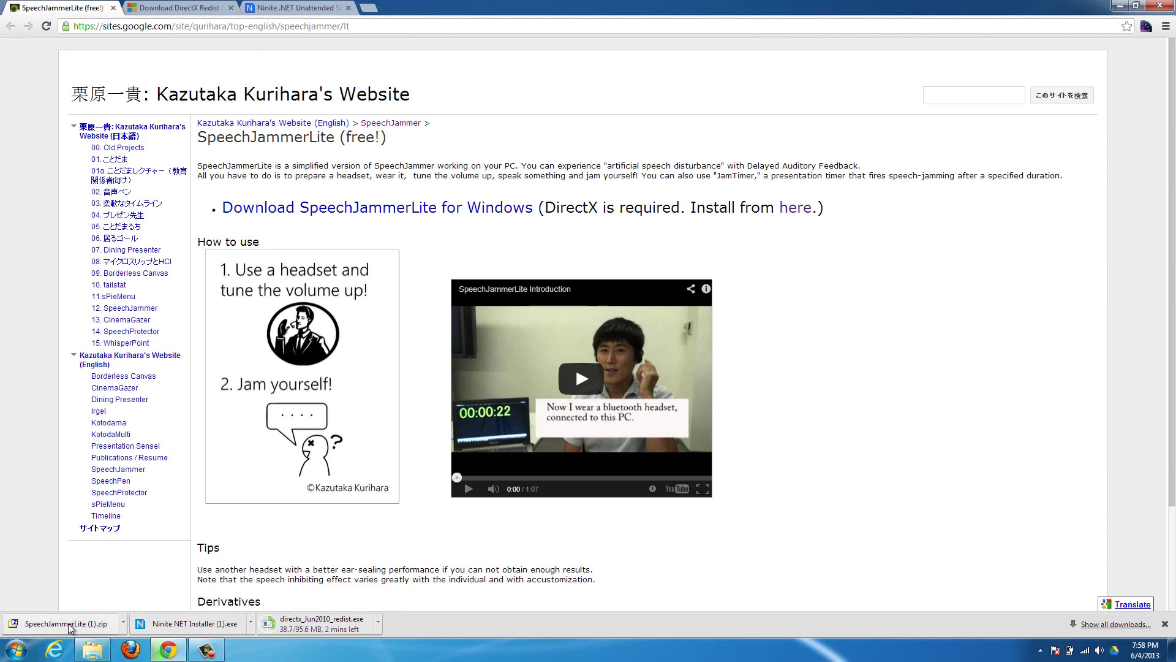
# Run the downloaded Ninite NET Installer (1).exe, allow it past the security warning, and reposition its setup window over the page.
pyautogui.click(199, 628)
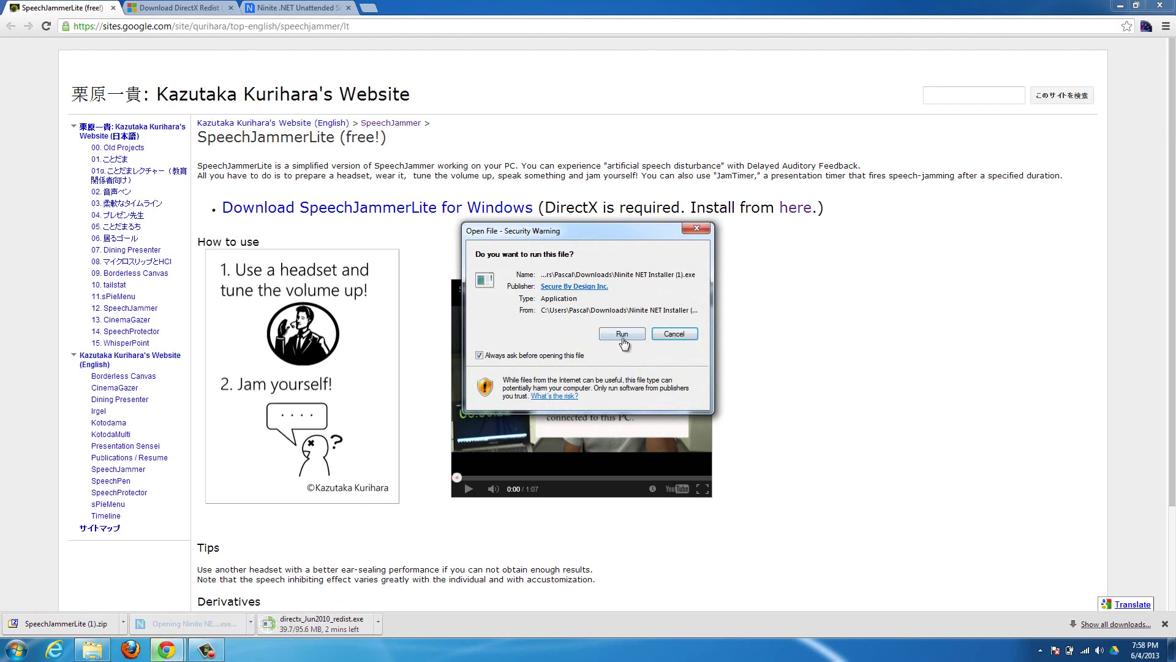
pyautogui.click(622, 338)
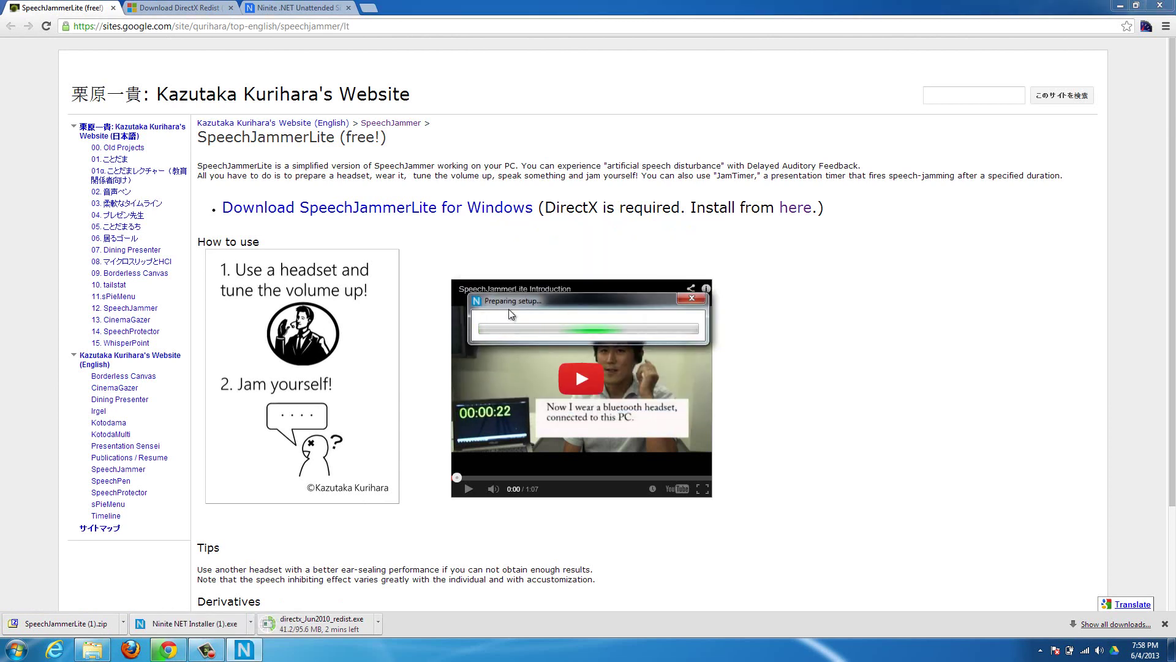
pyautogui.moveTo(509, 305); pyautogui.dragTo(411, 159)
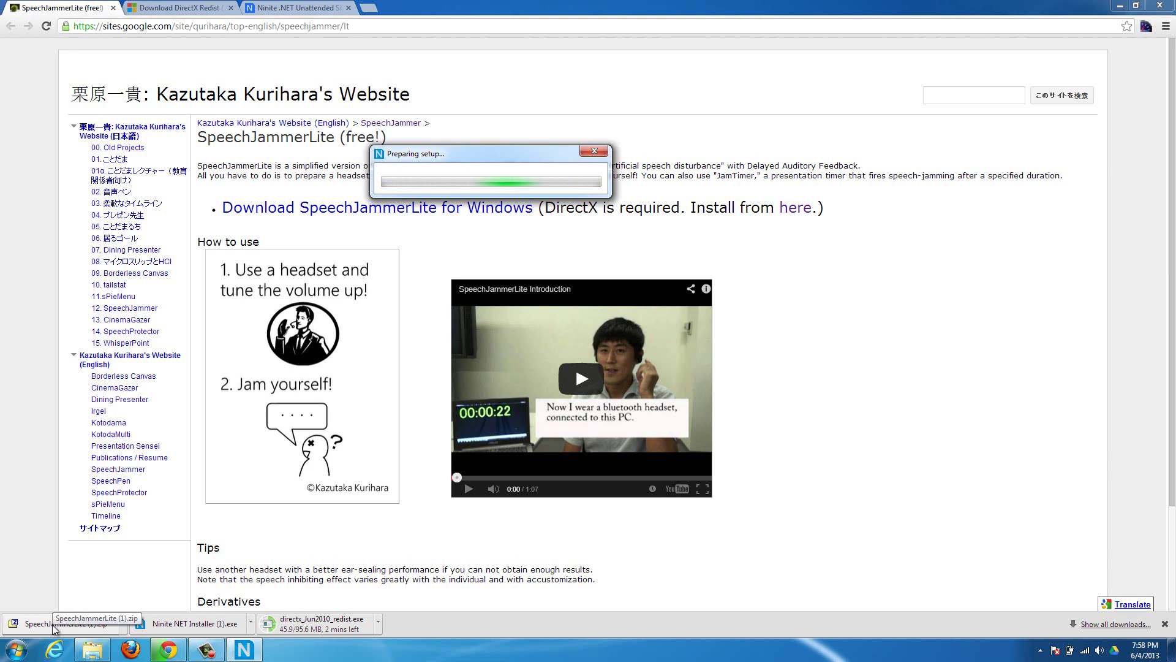
pyautogui.moveTo(458, 156); pyautogui.dragTo(522, 232)
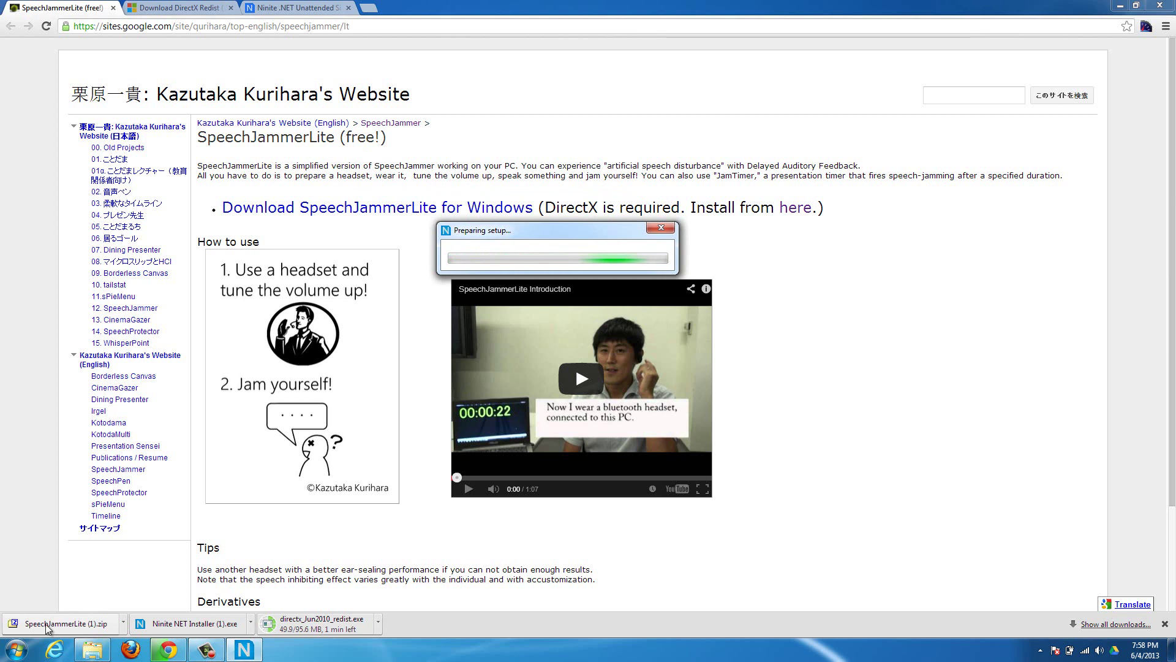
# Show SpeechJammerLite (1).zip in the Downloads folder and try to extract it with 7-Zip's Extract files option.
pyautogui.moveTo(47, 626); pyautogui.dragTo(133, 637)
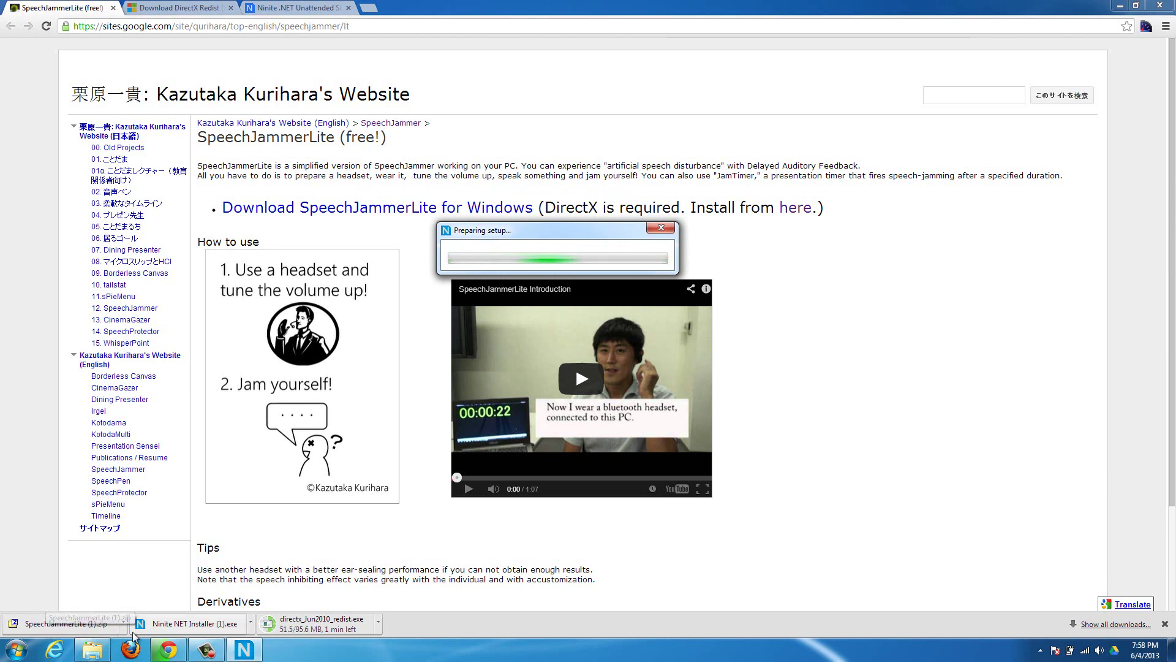
pyautogui.click(122, 623)
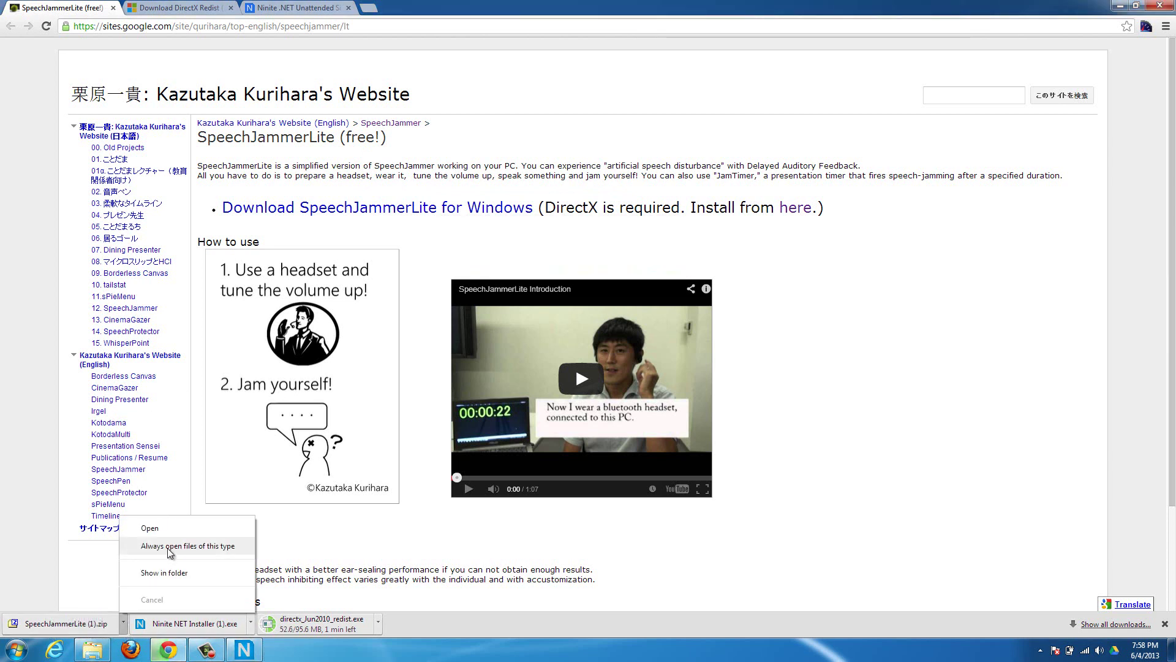
pyautogui.click(151, 572)
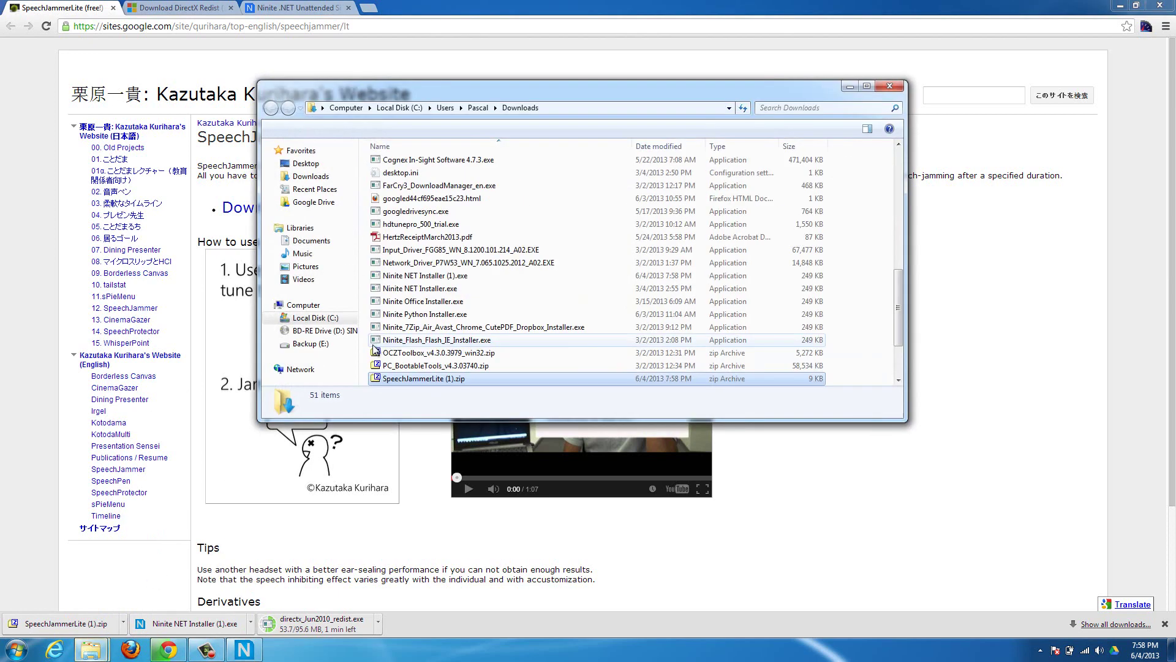
pyautogui.rightClick(400, 379)
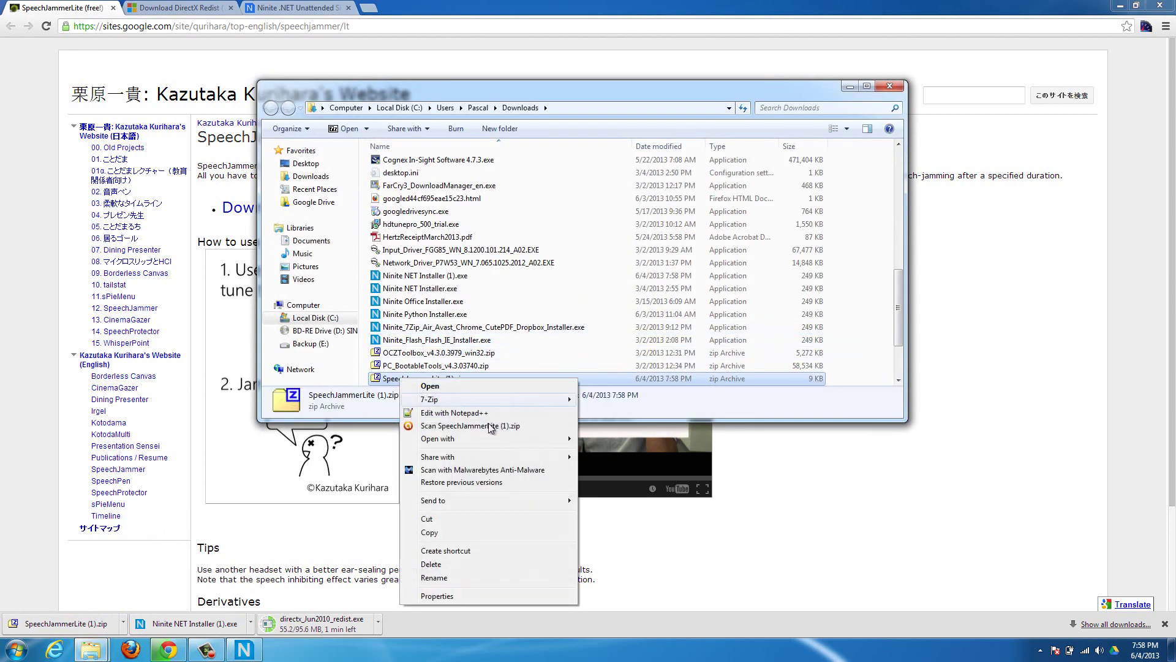
pyautogui.moveTo(525, 402)
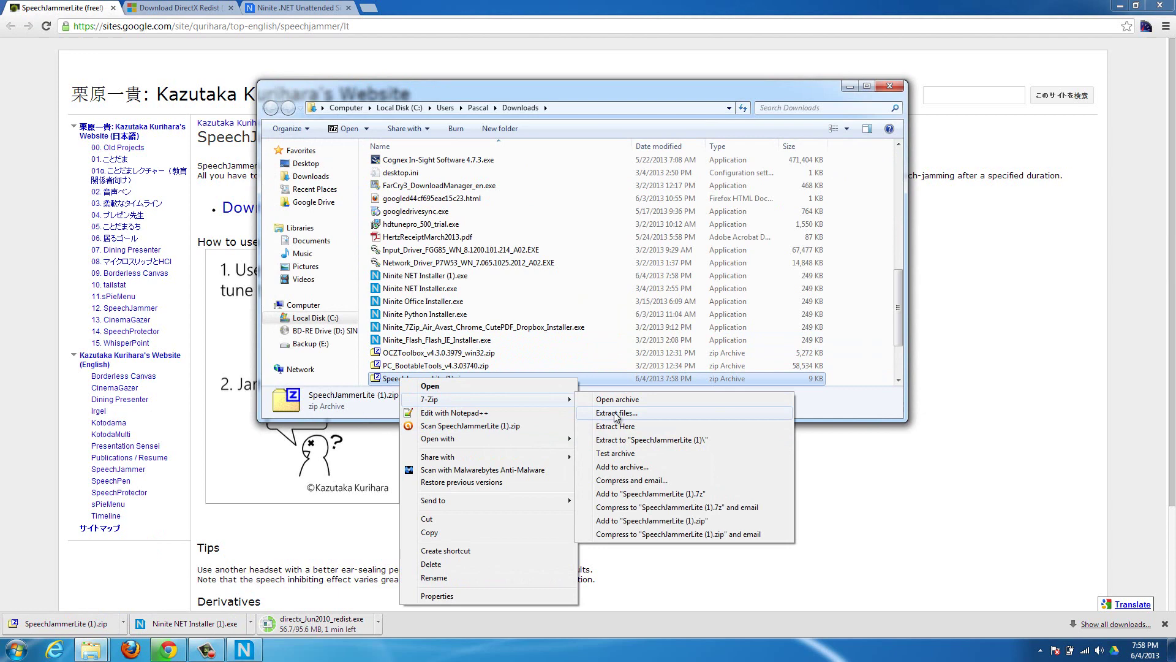
pyautogui.click(614, 411)
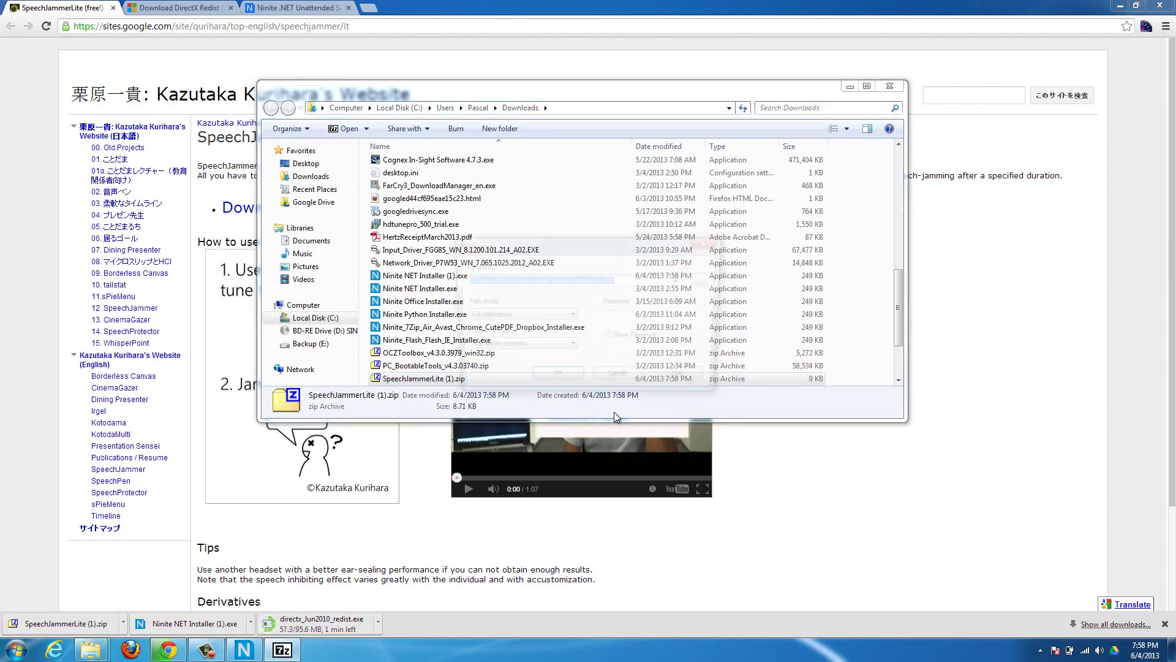
pyautogui.click(680, 387)
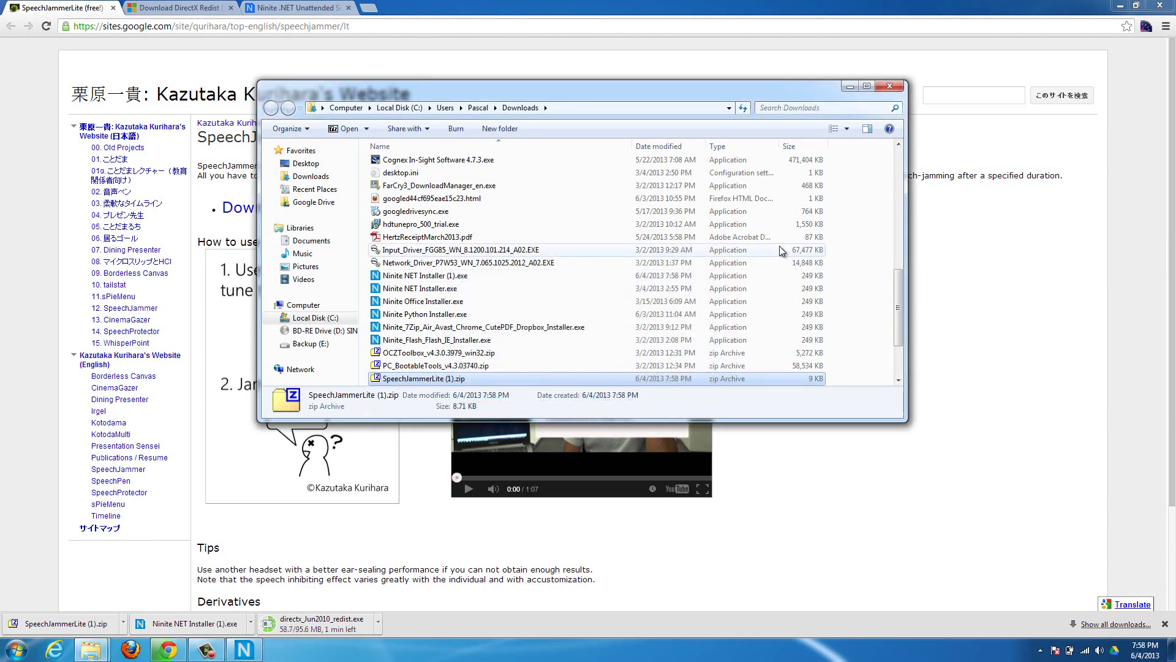
pyautogui.click(898, 88)
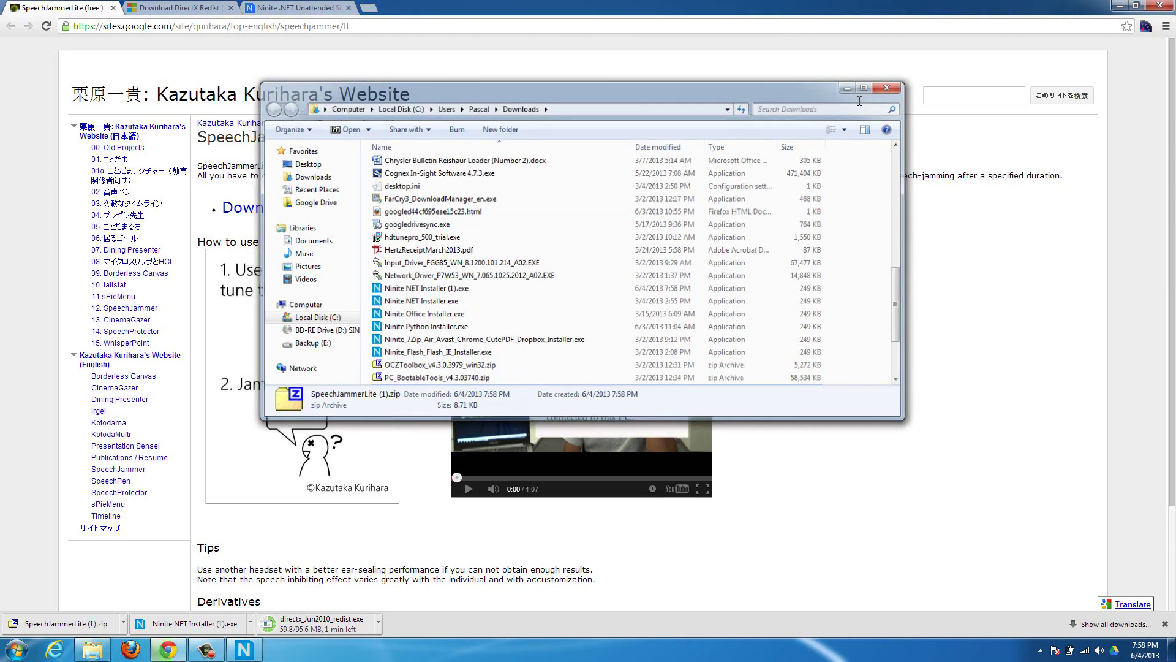
# Open the SpeechJammerLite folder in Downloads, move the Ninite setup window aside, and launch SpeechJammerLite.exe.
pyautogui.click(94, 655)
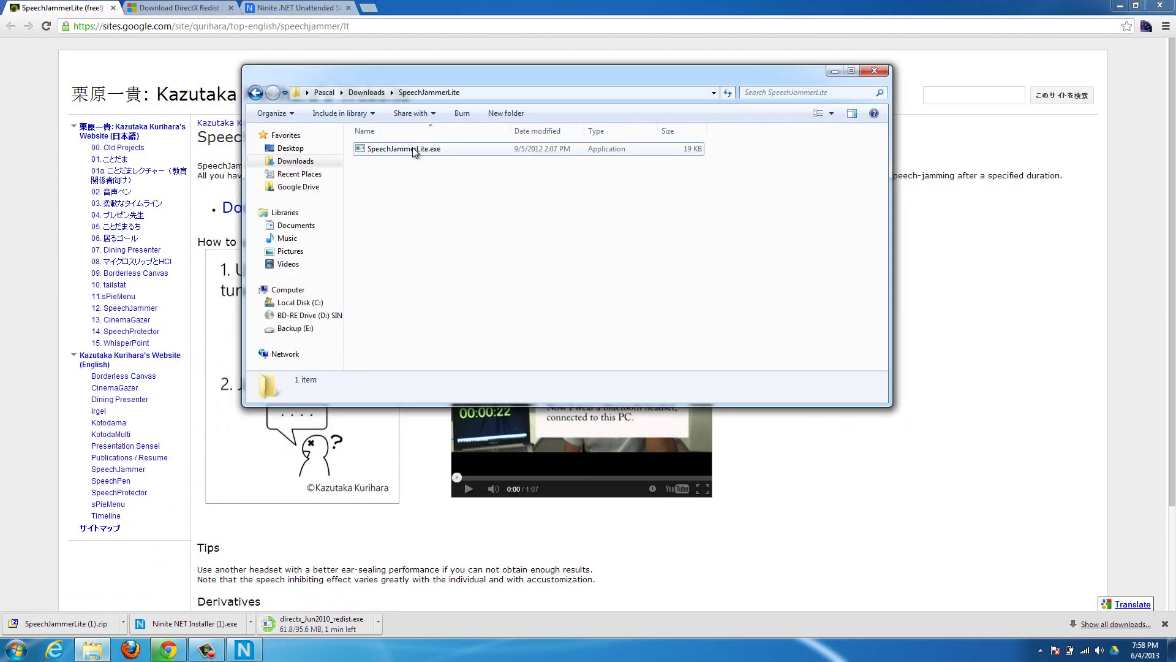
pyautogui.click(178, 626)
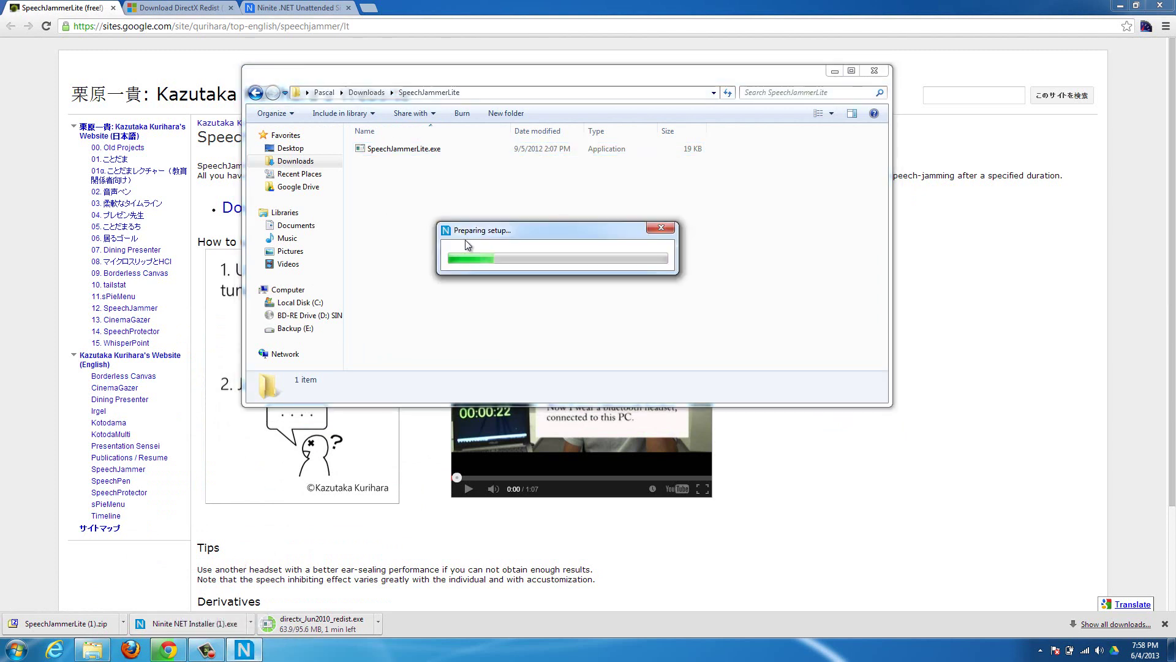
pyautogui.moveTo(485, 236); pyautogui.dragTo(679, 124)
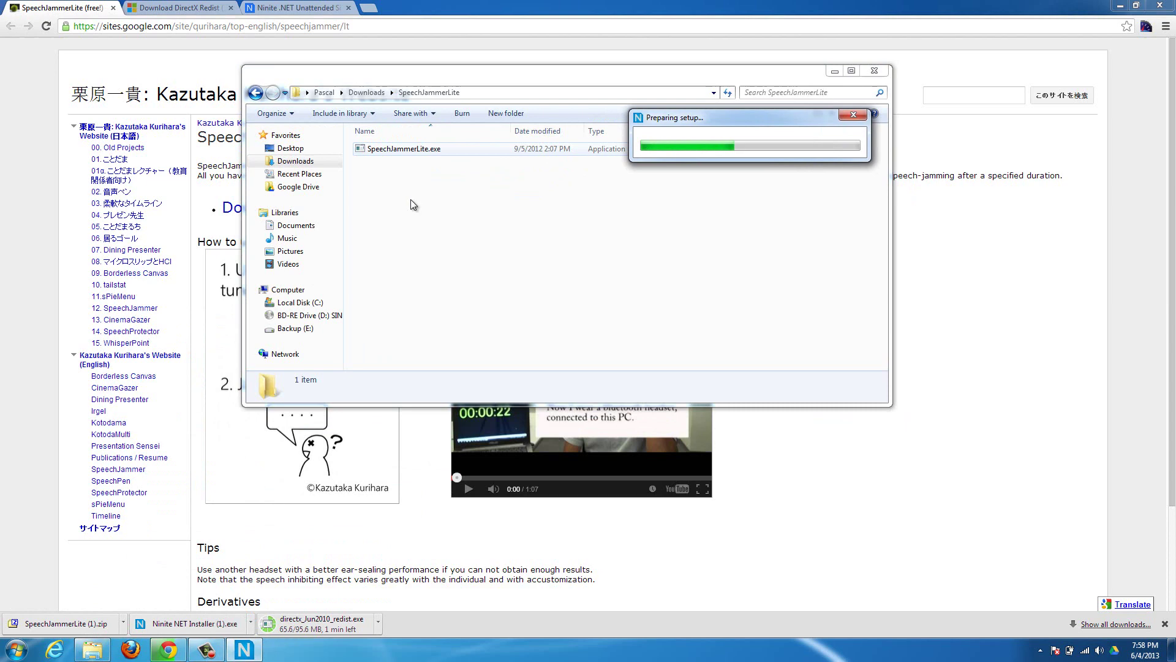
pyautogui.doubleClick(404, 149)
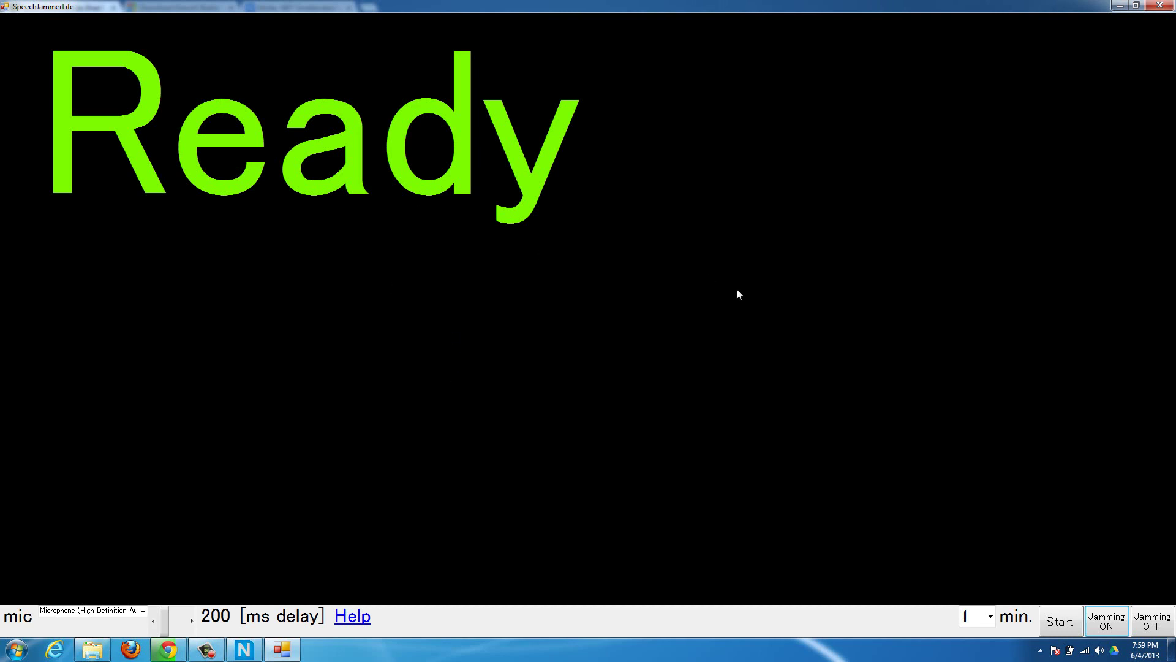
# Choose the High Definition Audio microphone as the mic input from the available devices.
pyautogui.click(143, 611)
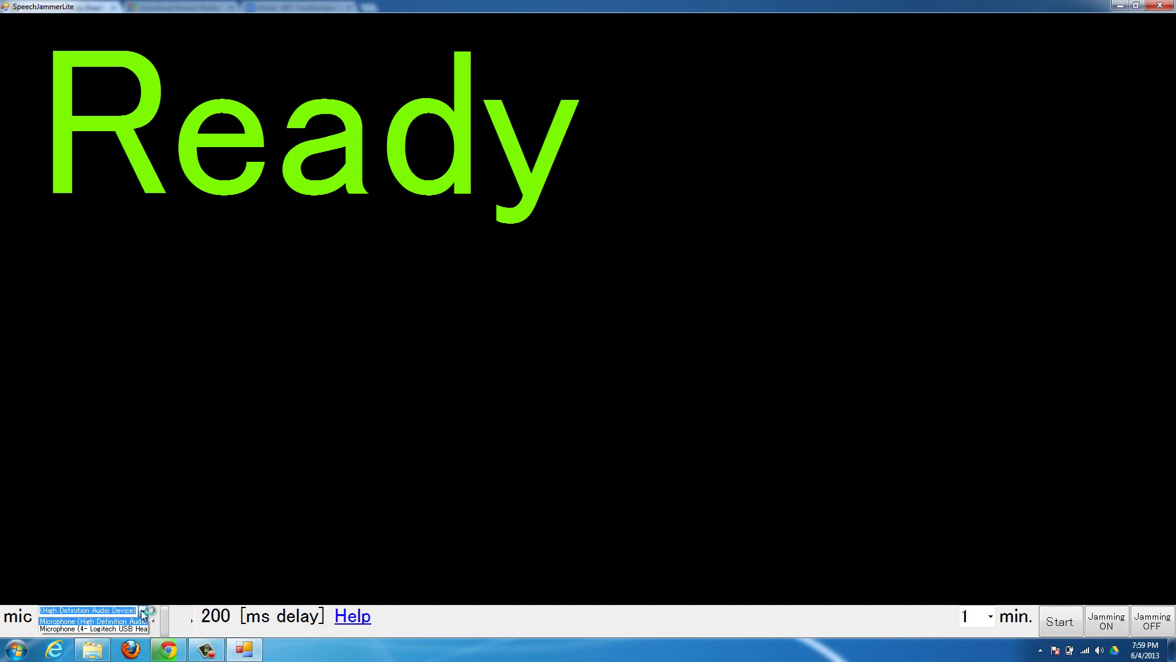
pyautogui.click(142, 611)
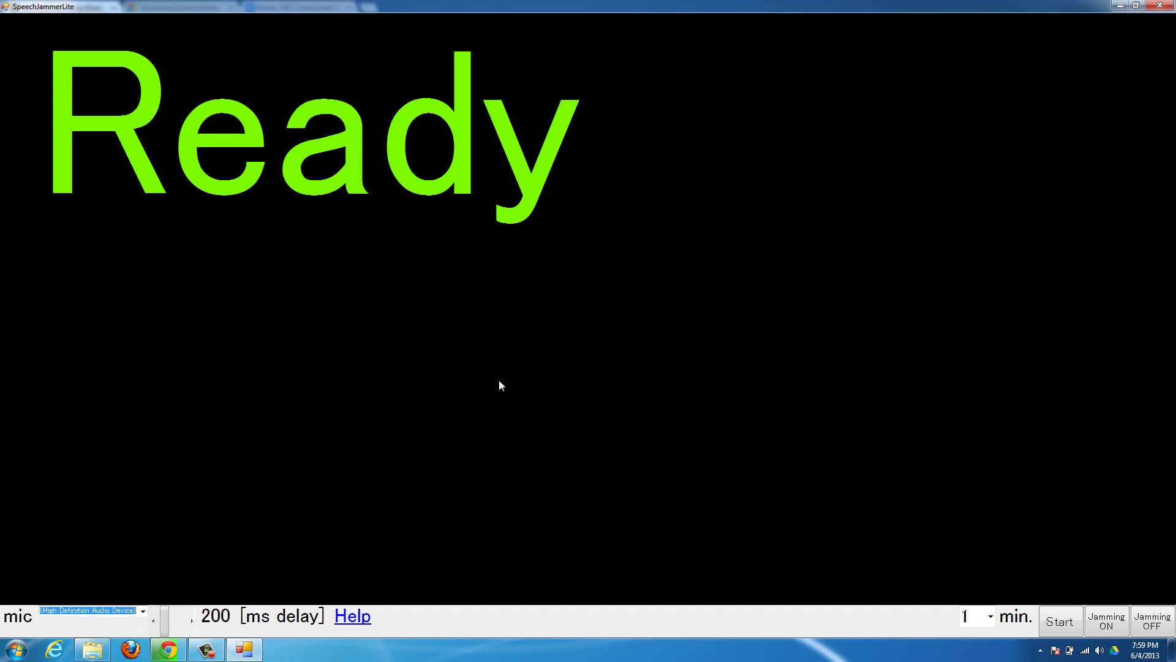
pyautogui.click(142, 611)
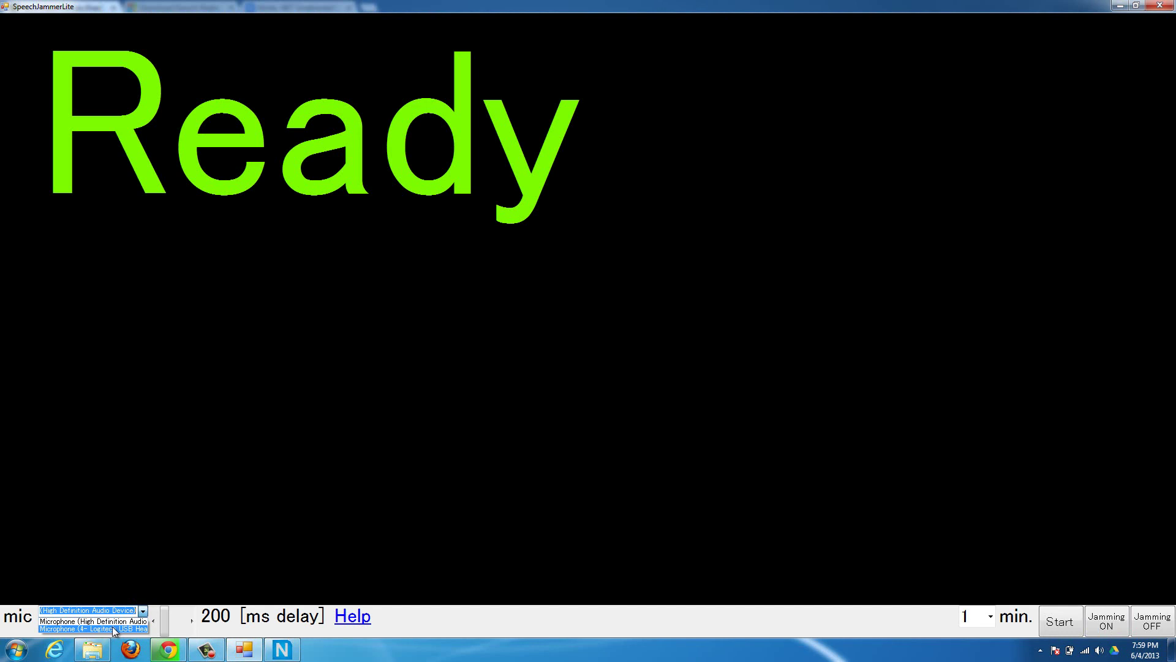
pyautogui.click(113, 621)
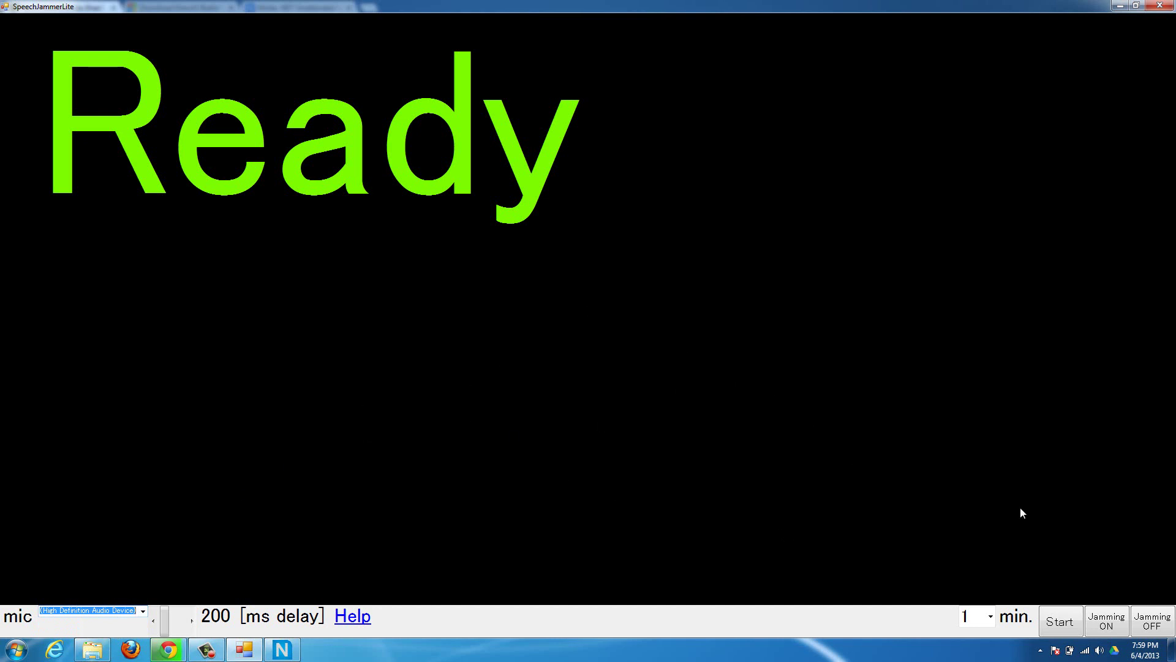
# Start the 1-minute jam timer, and turn jamming on and off manually to test it.
pyautogui.click(1049, 618)
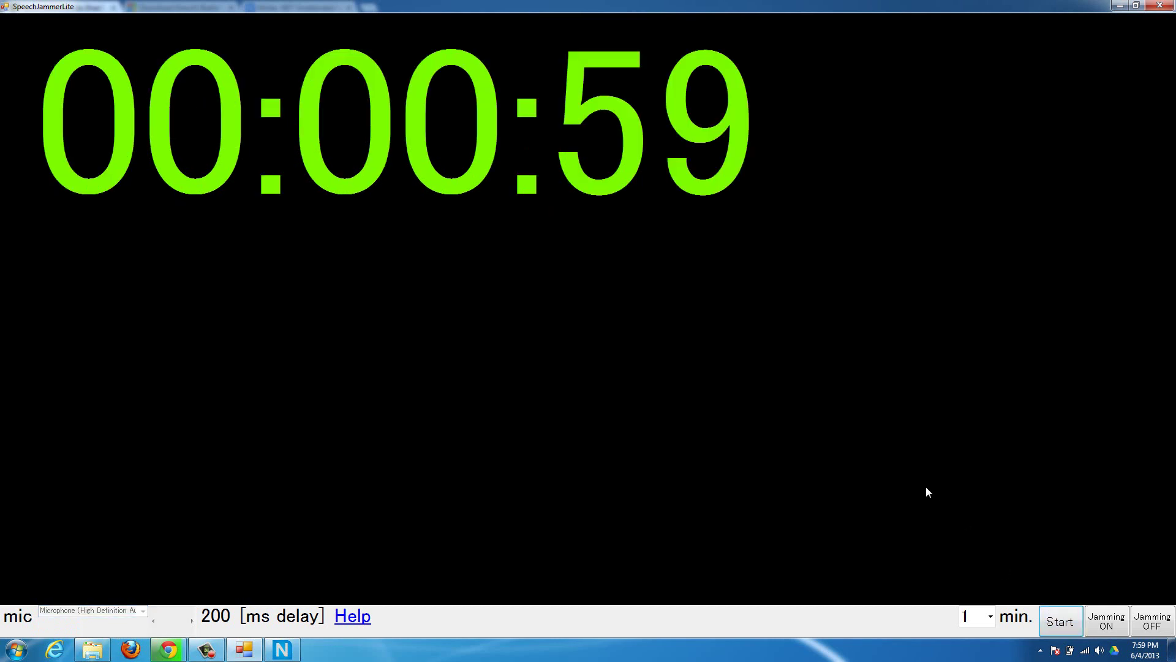
pyautogui.click(1106, 624)
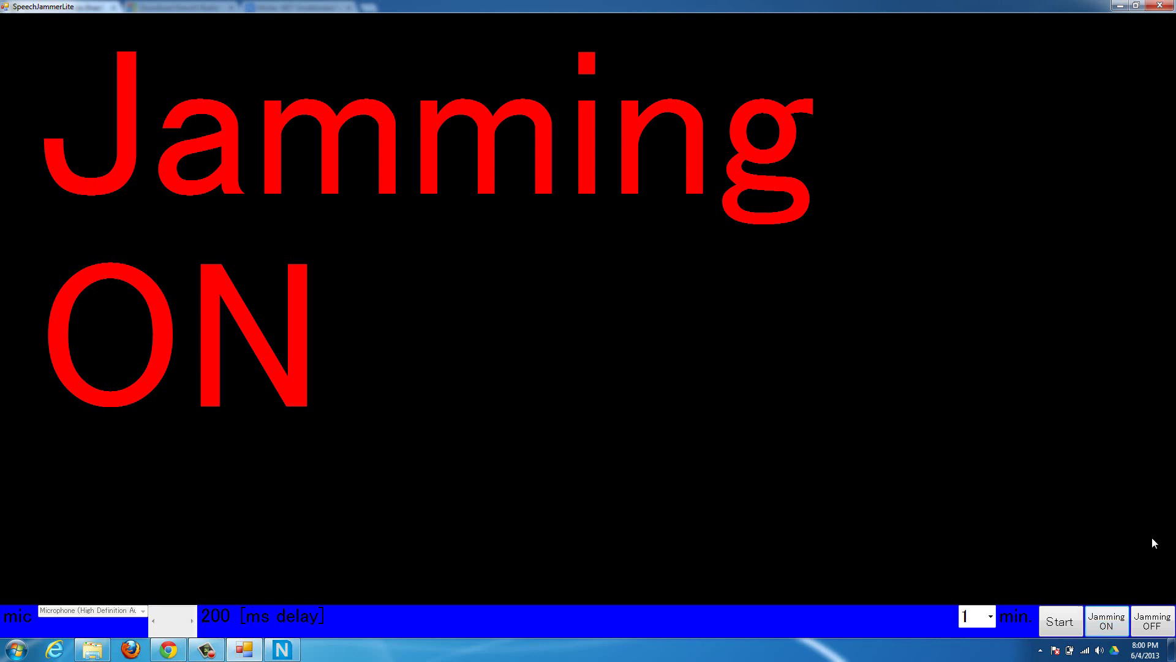
pyautogui.click(1152, 620)
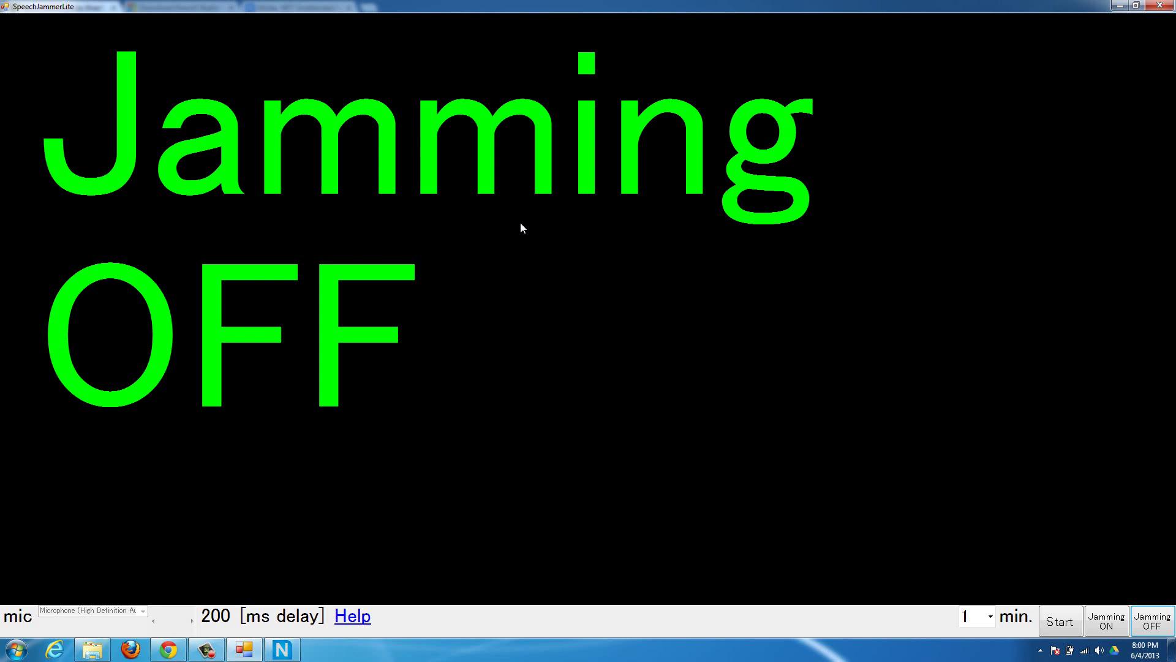
# Examine the speaker and SpeechJammerLite volume levels in the Windows Volume Mixer.
pyautogui.click(1100, 650)
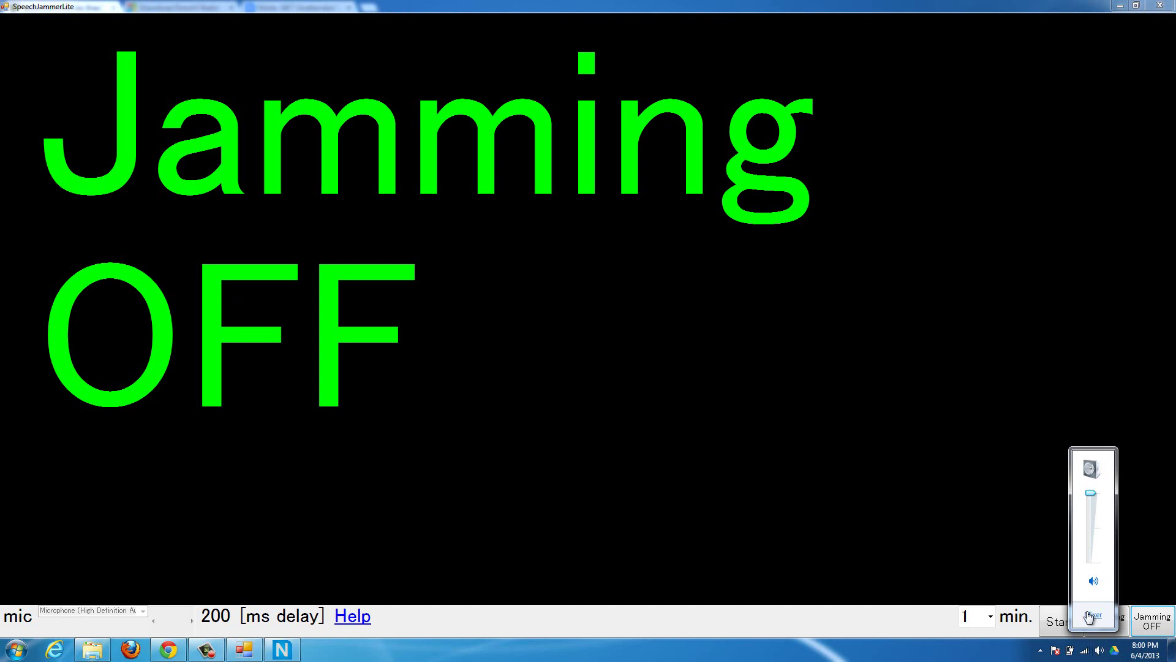
pyautogui.click(1089, 609)
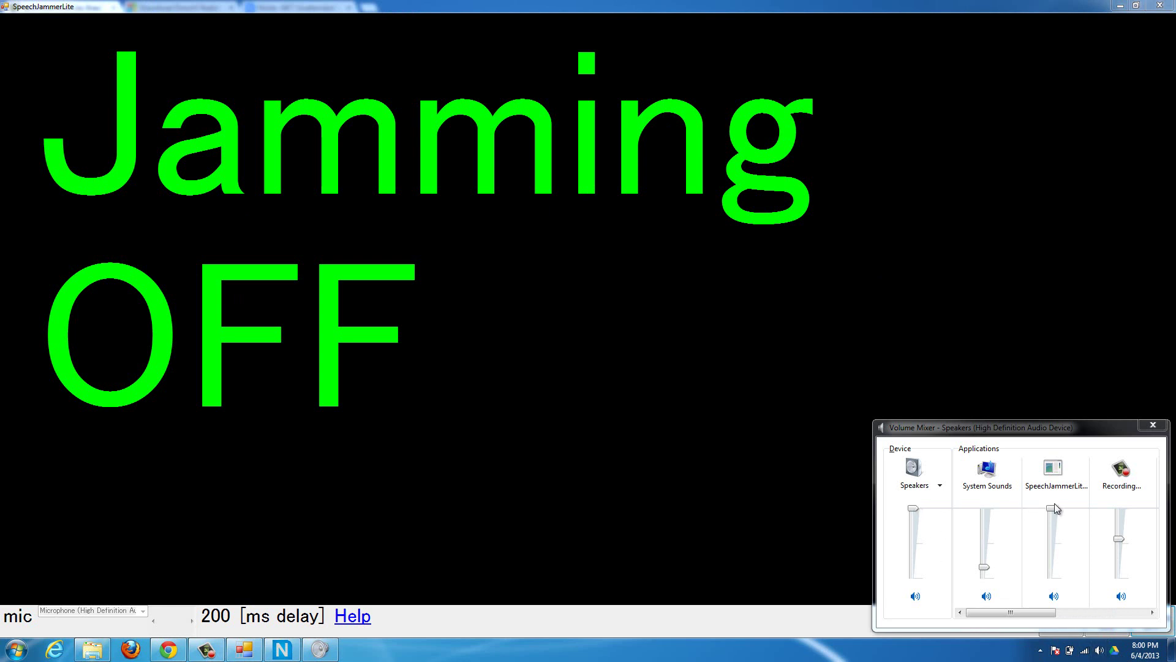
pyautogui.click(742, 467)
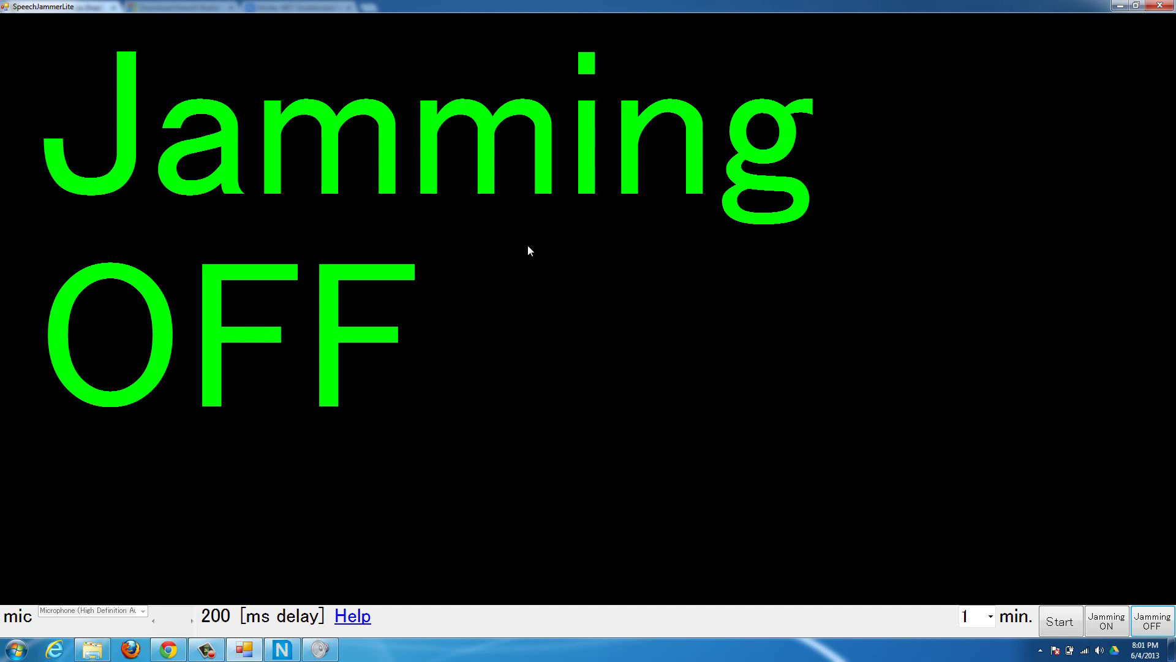
# Check the .NET installation status in the Ninite window and close the installer.
pyautogui.click(282, 649)
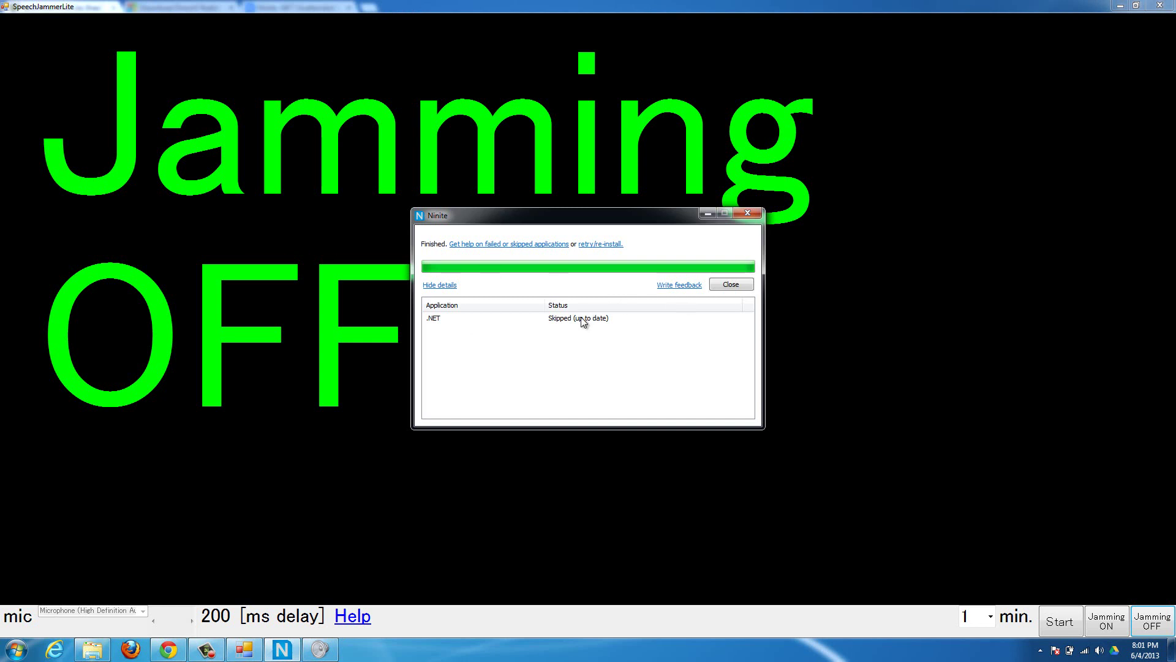
pyautogui.click(722, 283)
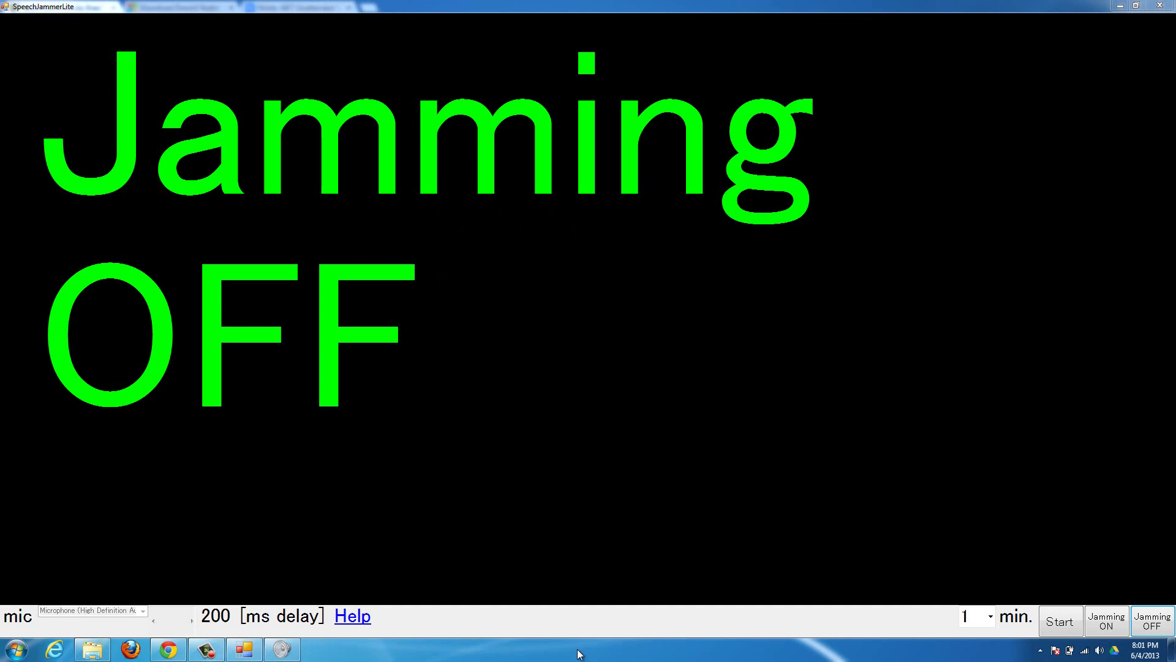